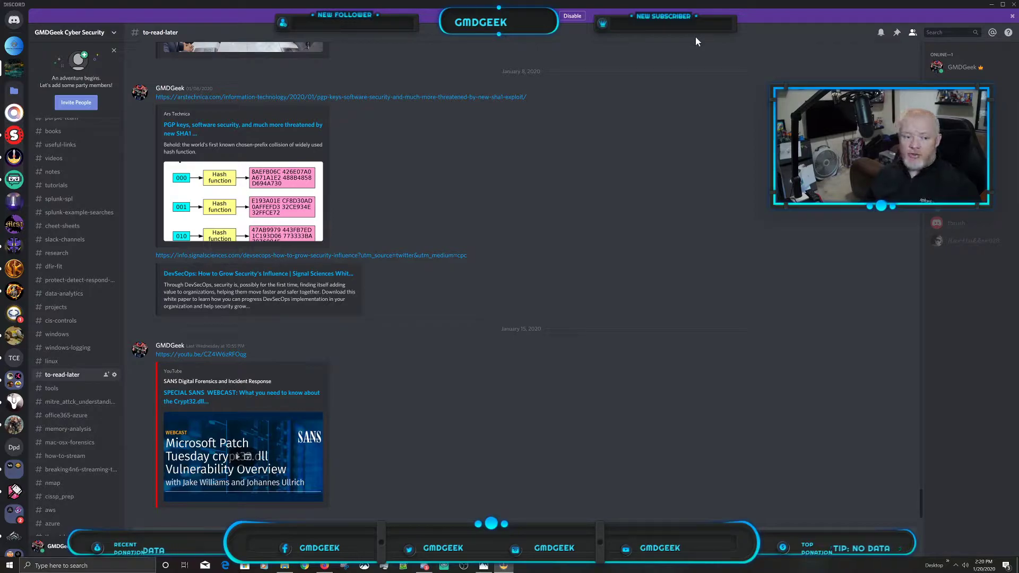
# Put the Discord window out of view and switch to Photos to show the Discord_MyAccount.jpg screenshot
pyautogui.doubleClick(830, 10)
pyautogui.press('super+Down')
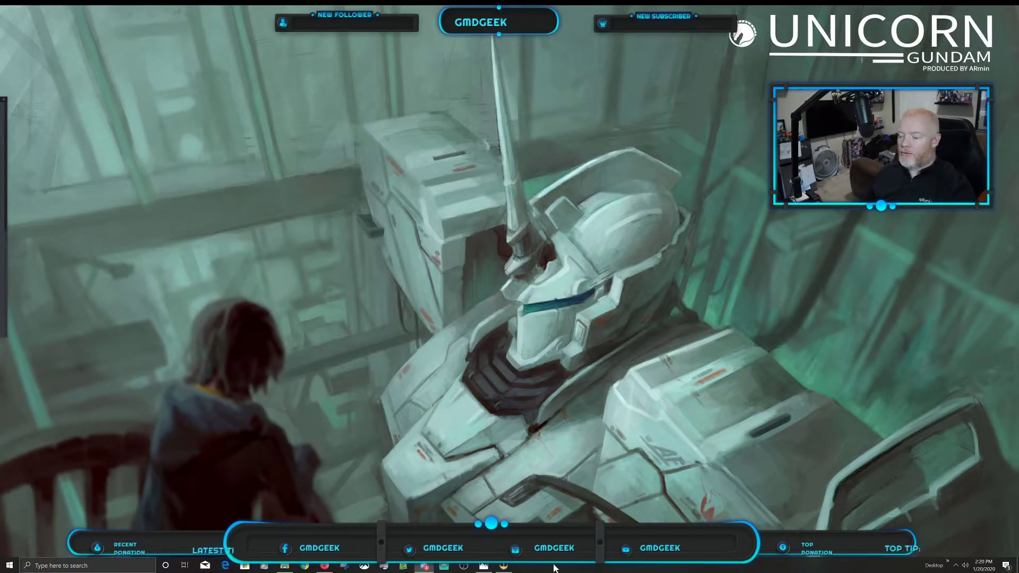
pyautogui.click(489, 567)
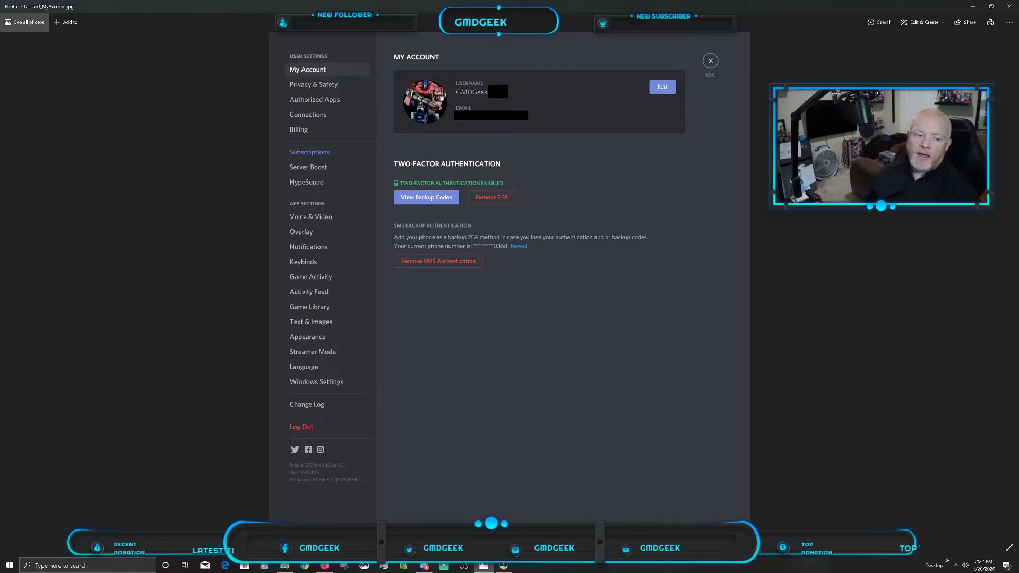
pyautogui.hotkey('alt', 'Tab')
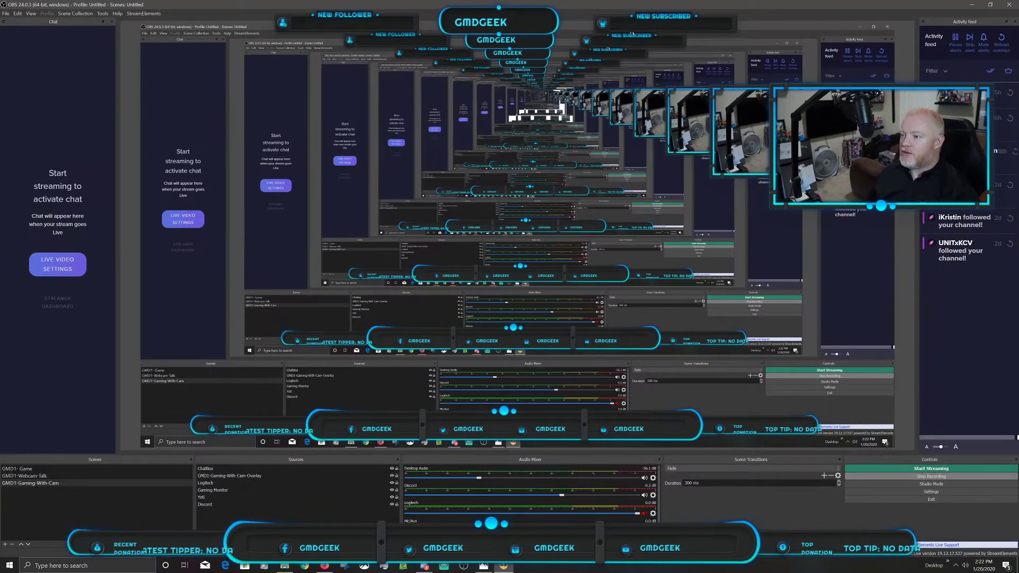
pyautogui.doubleClick(633, 30)
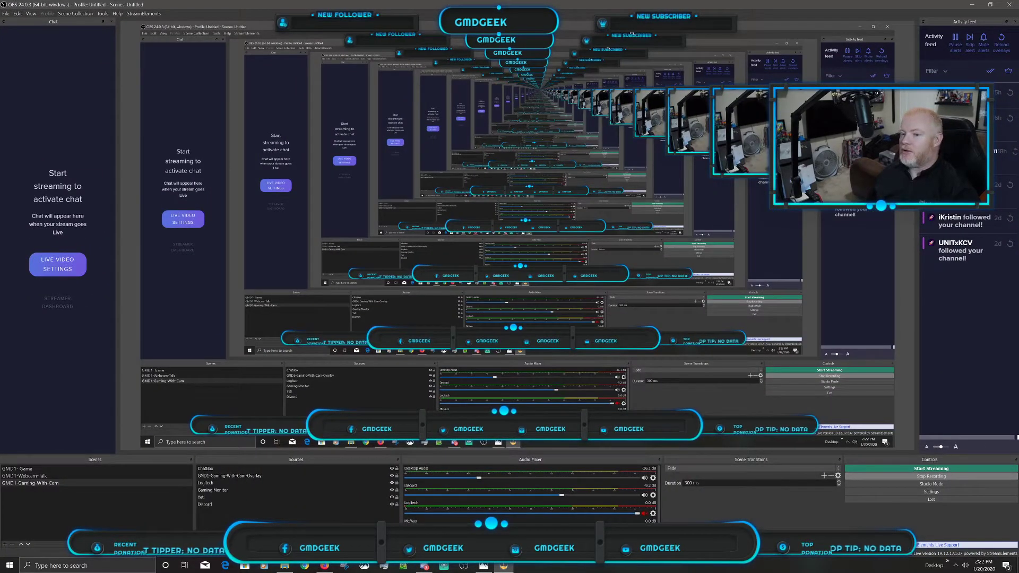
pyautogui.hotkey('alt', 'Tab')
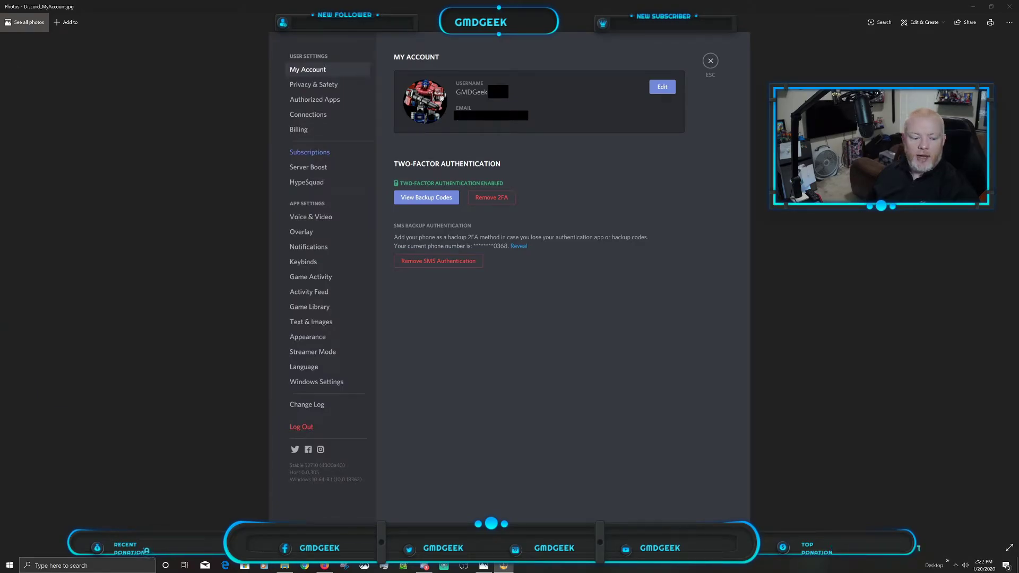
# Switch to Discord and review the Privacy & Safety, Authorized Apps and Connections pages of the user settings
pyautogui.press('Right')
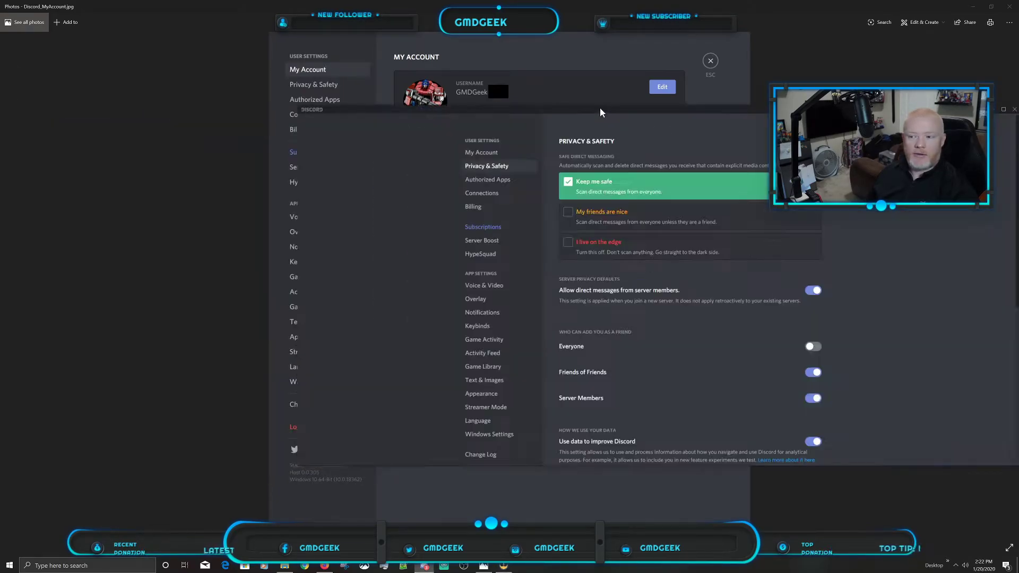
pyautogui.press('Right')
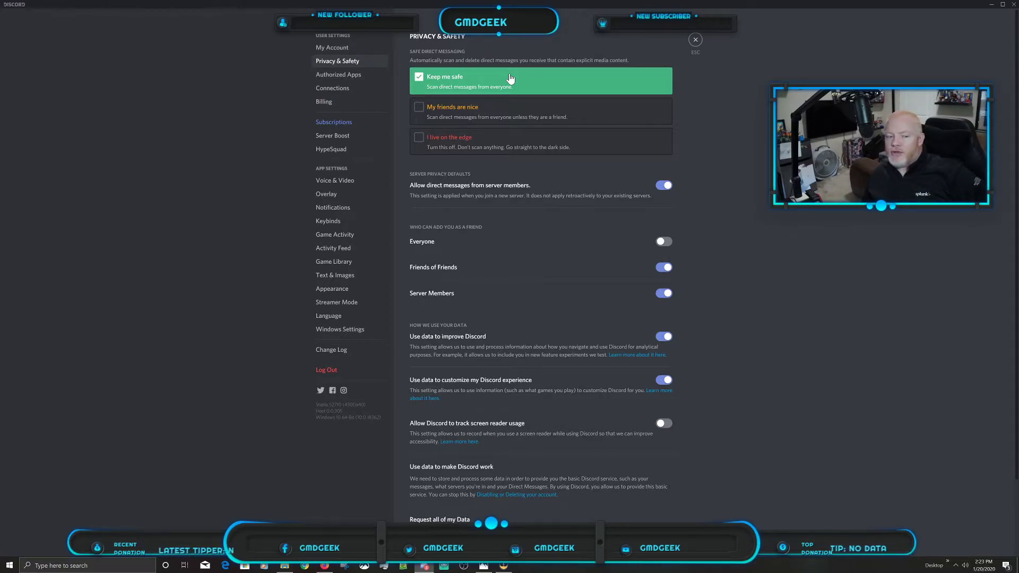
pyautogui.scroll(-1, 760, 274)
pyautogui.scroll(1, 759, 273)
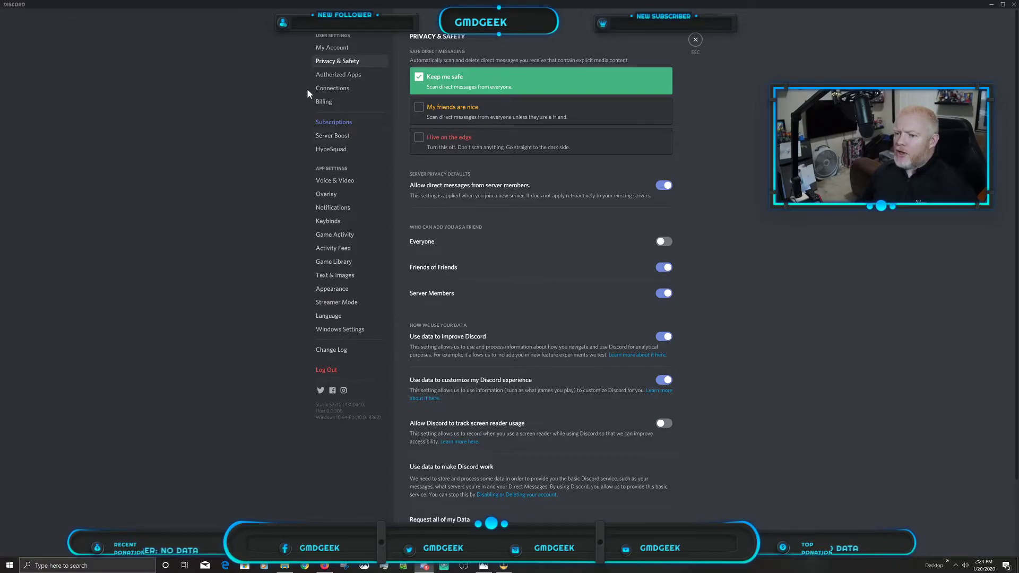
pyautogui.click(338, 74)
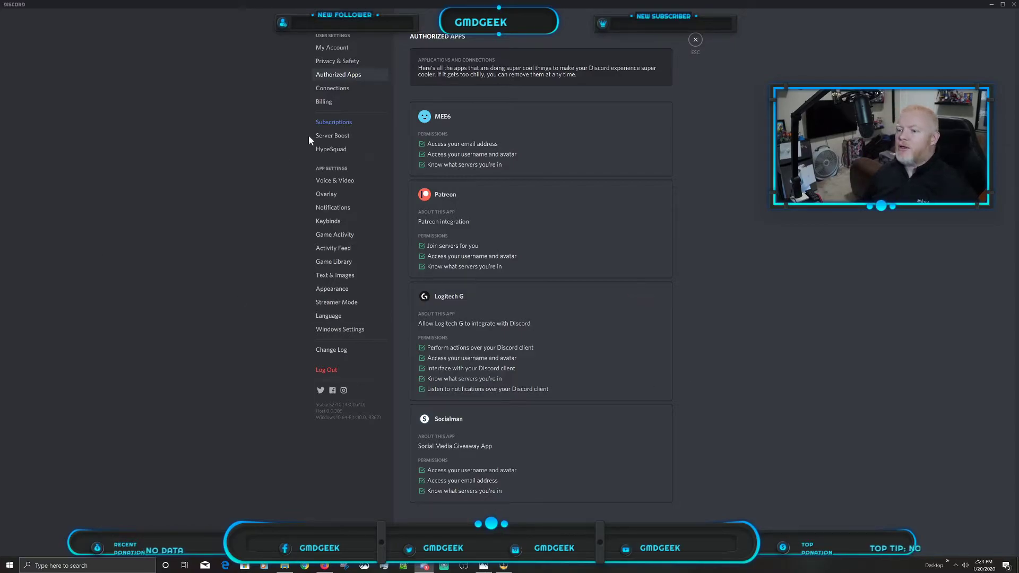
pyautogui.click(330, 89)
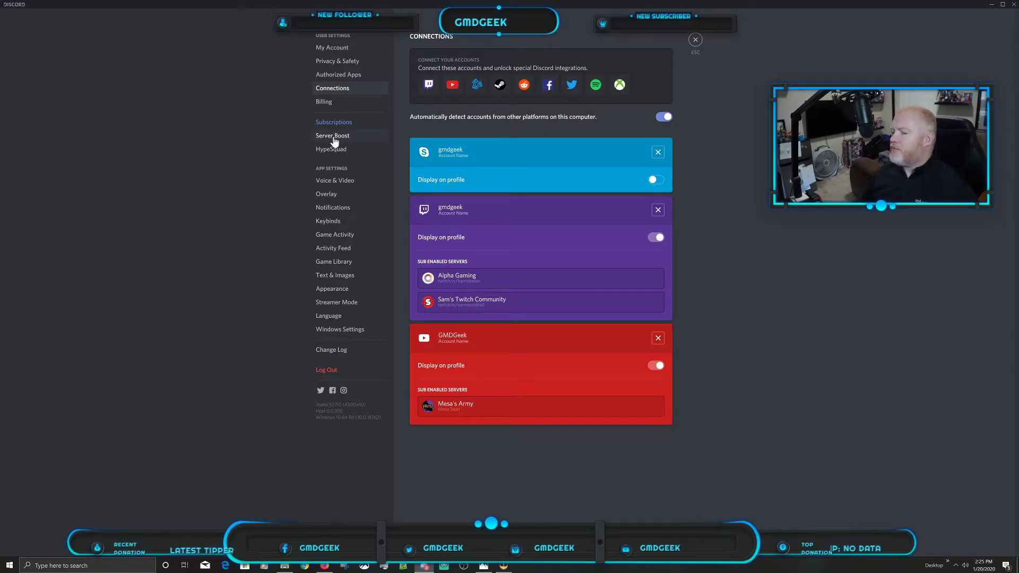
# Open the Voice & Video settings and examine the available input and output devices without changing them
pyautogui.click(322, 185)
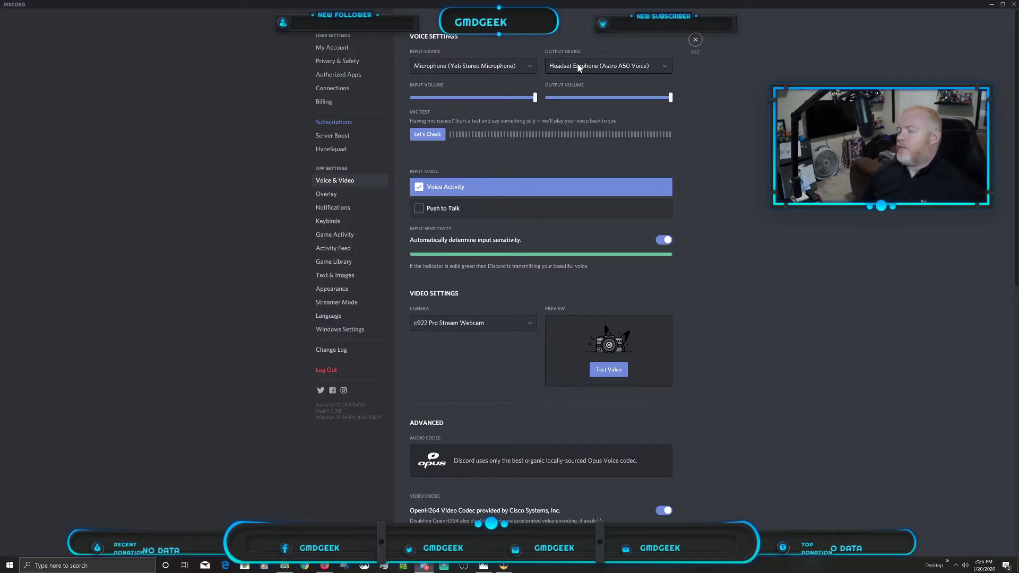
pyautogui.click(531, 74)
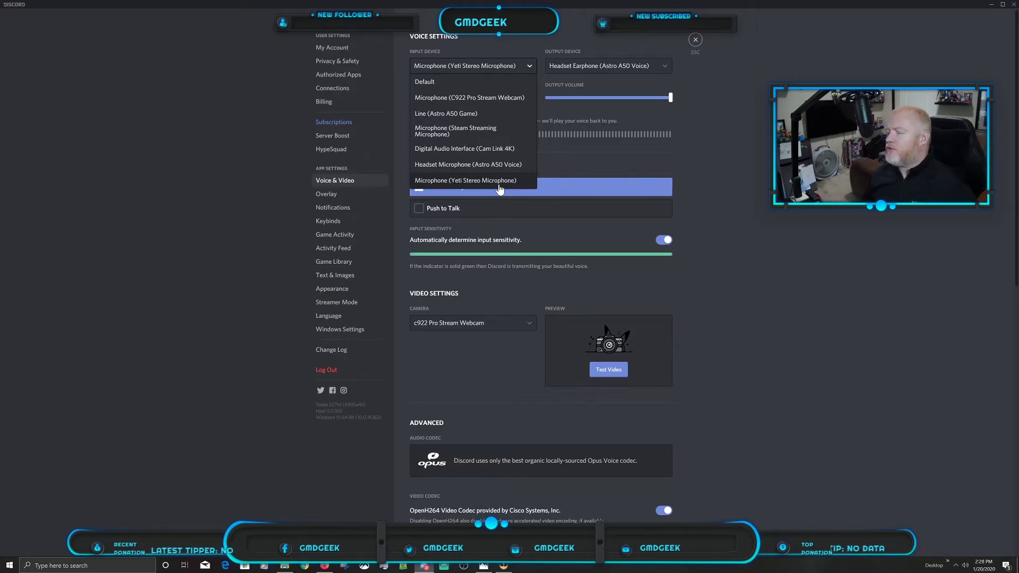
pyautogui.click(787, 28)
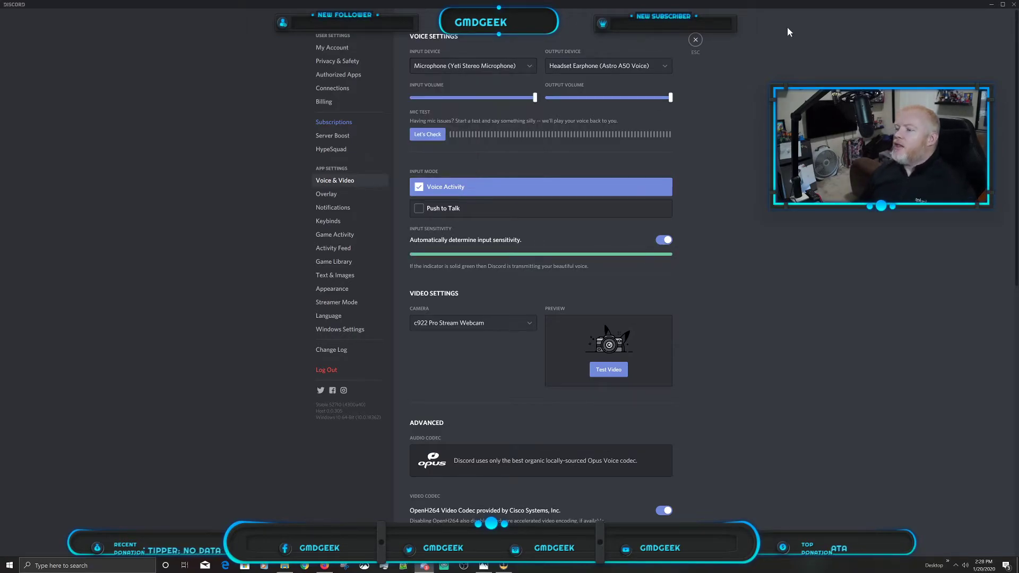
pyautogui.click(610, 65)
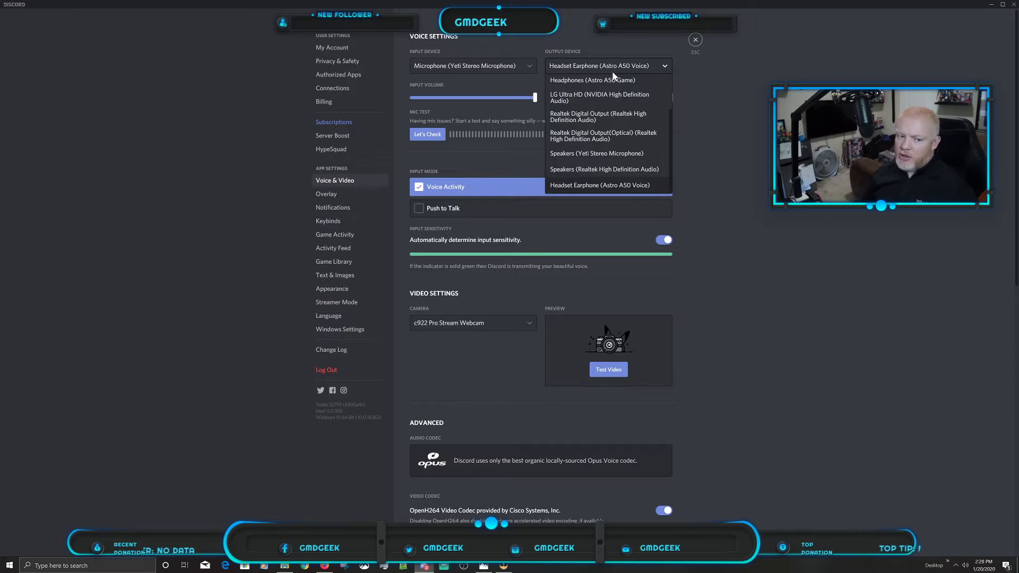
pyautogui.click(792, 66)
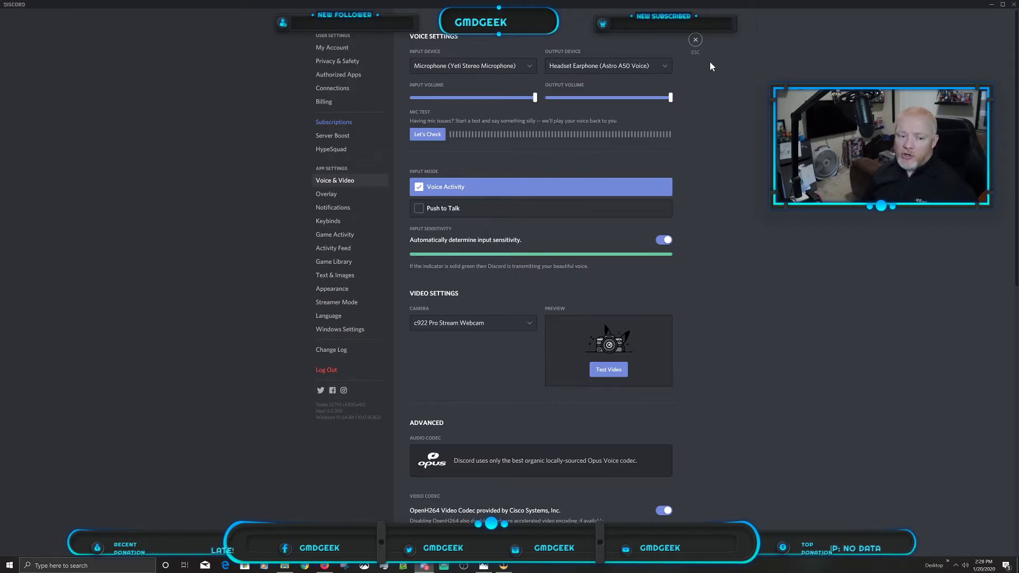
pyautogui.click(458, 71)
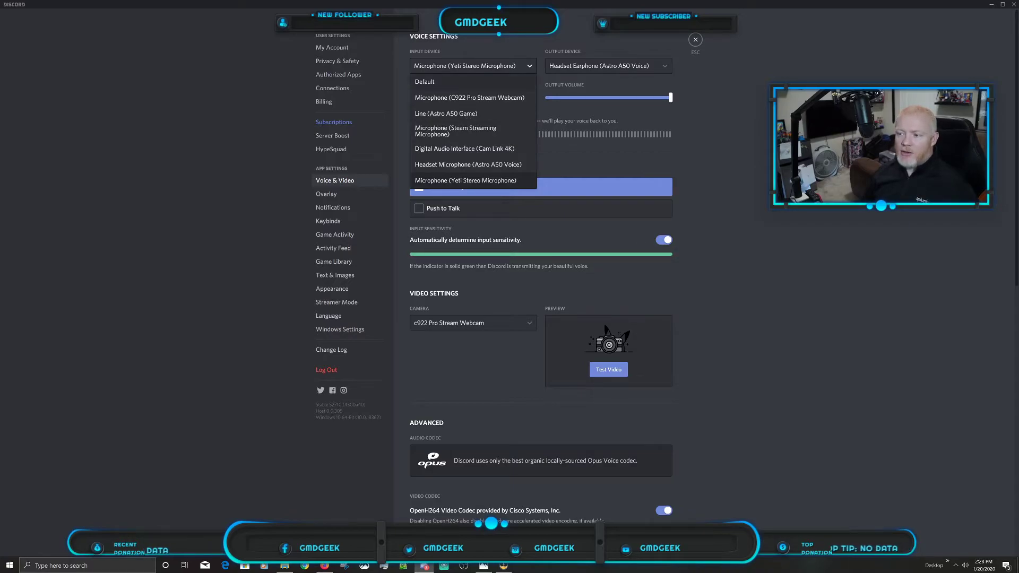
pyautogui.click(510, 66)
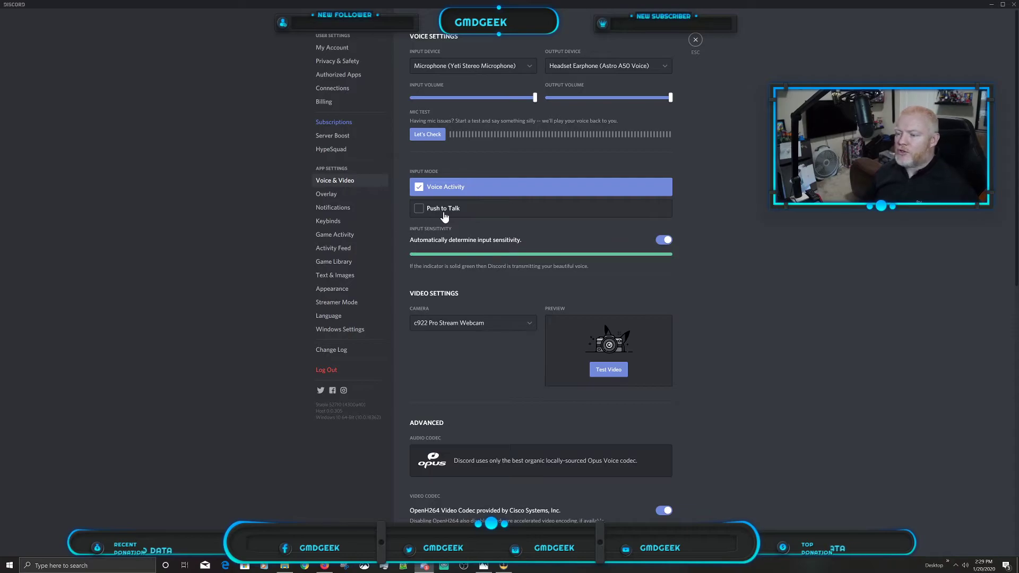
# Review the remaining Voice & Video settings, from input mode and camera through voice processing and attenuation to debug logging
pyautogui.scroll(-3, 444, 215)
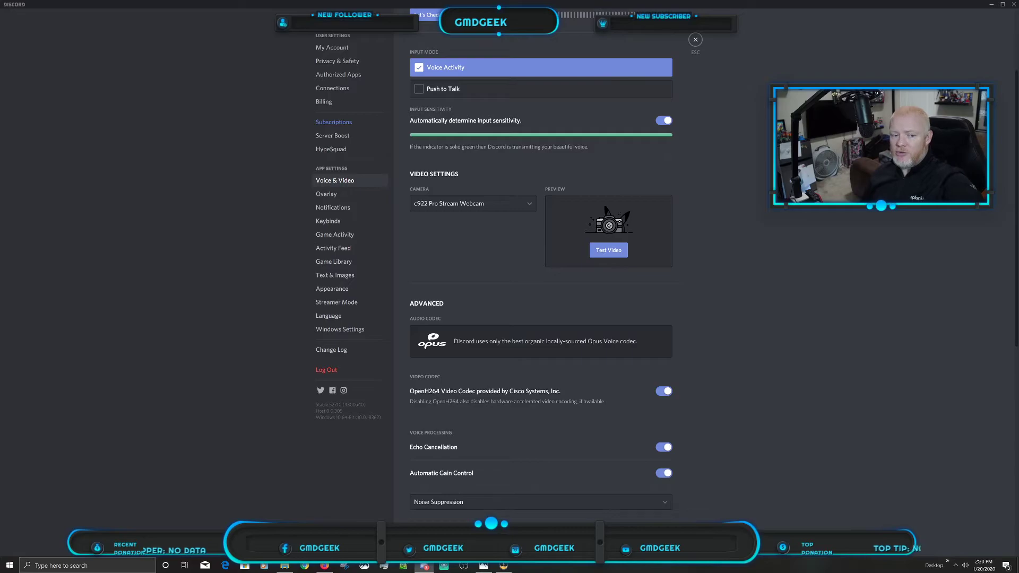
pyautogui.scroll(-5, 404, 221)
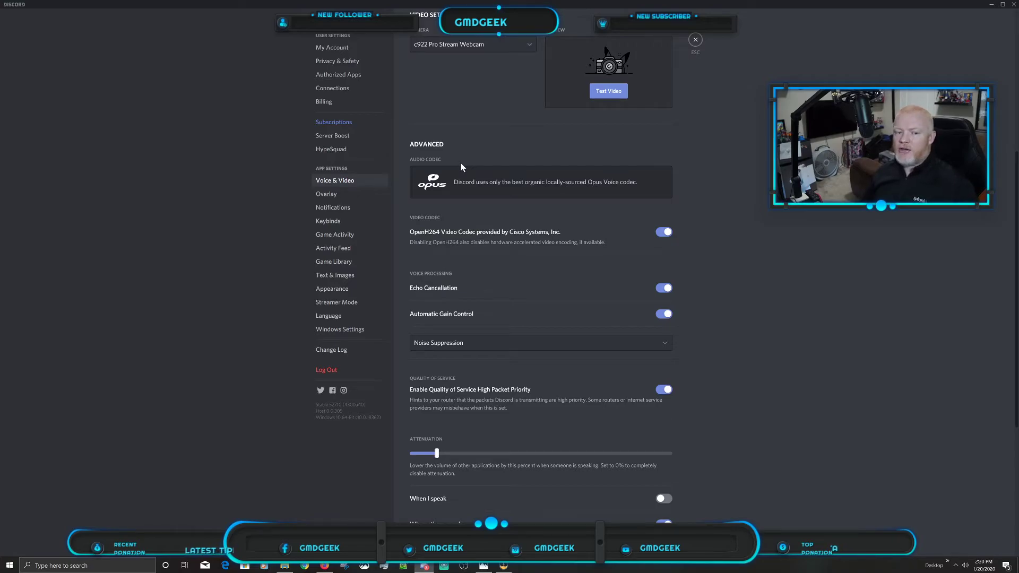
pyautogui.scroll(-1, 460, 165)
pyautogui.scroll(-2, 460, 167)
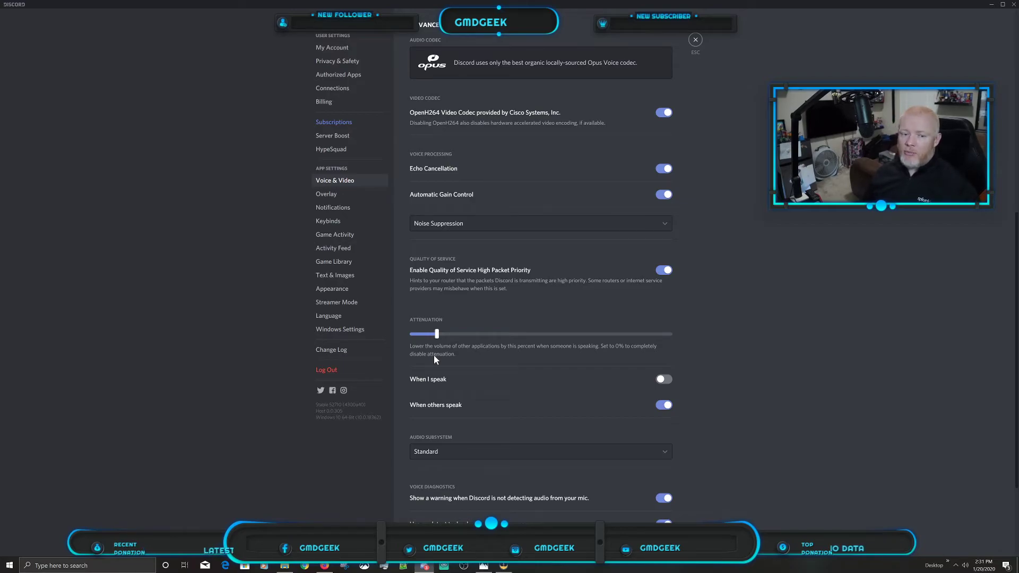
pyautogui.scroll(-3, 434, 355)
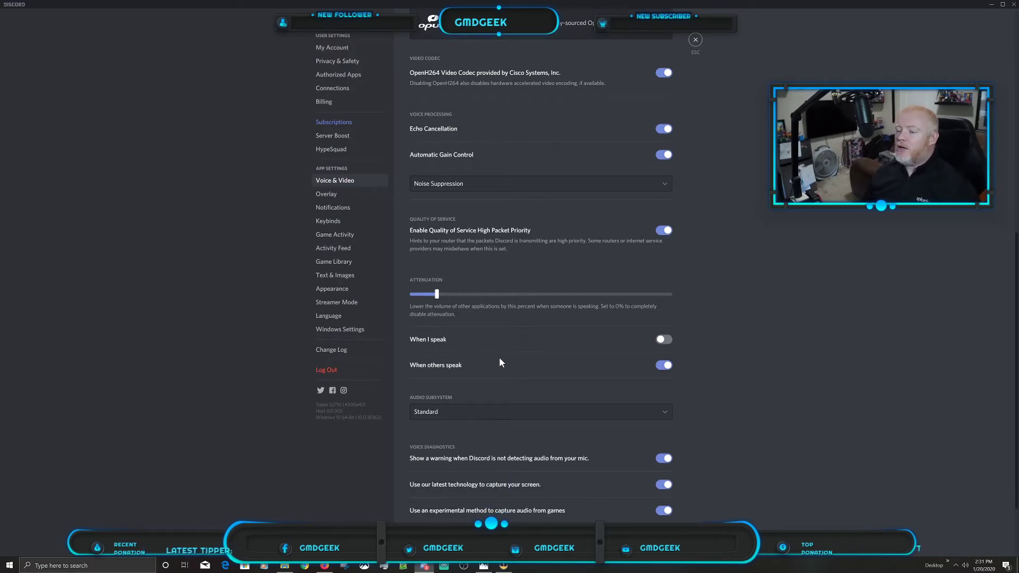
pyautogui.scroll(-2, 500, 359)
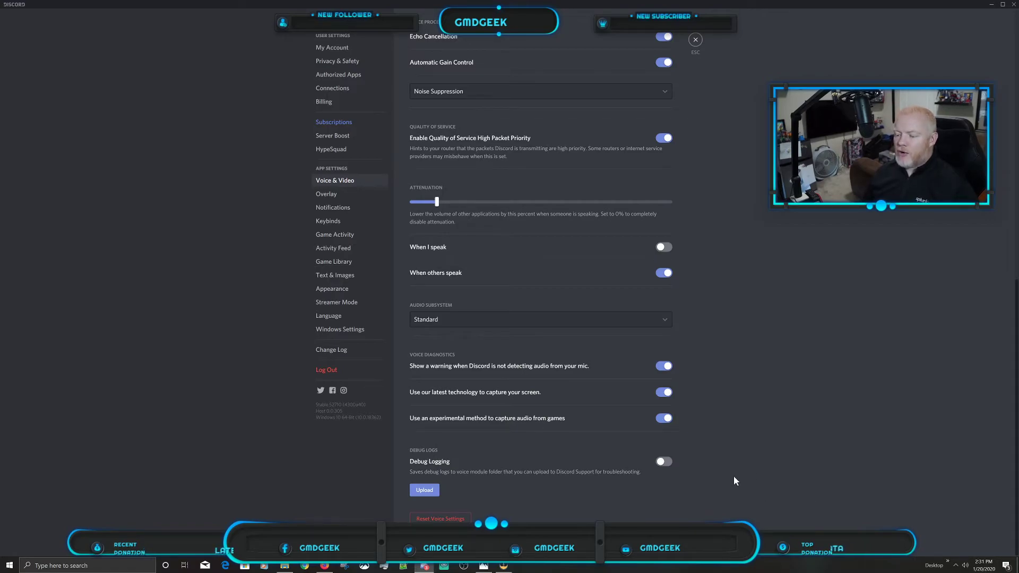
pyautogui.scroll(2, 705, 442)
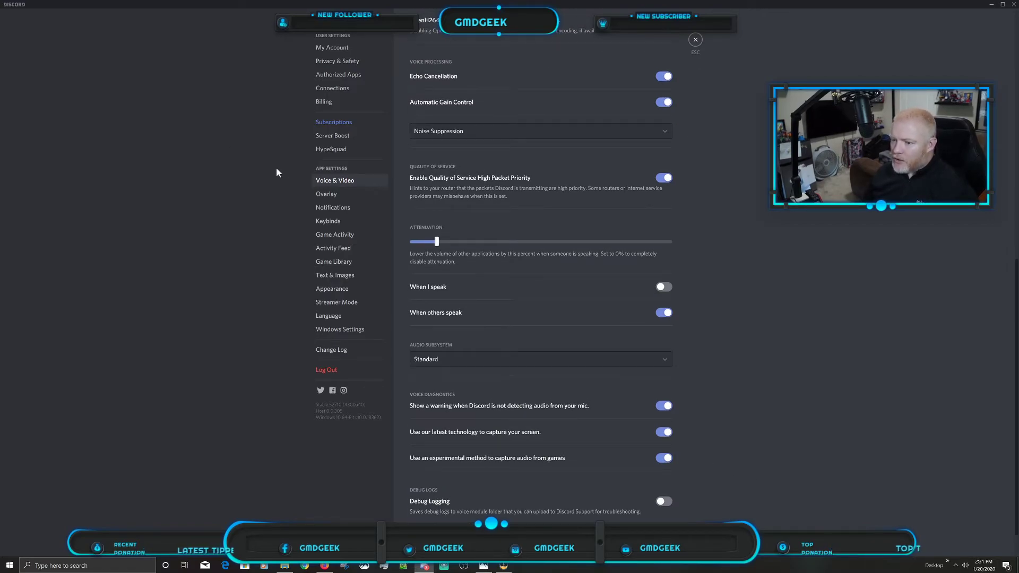
# Review the Overlay settings and the Notifications settings, including the list of notification sounds
pyautogui.click(328, 195)
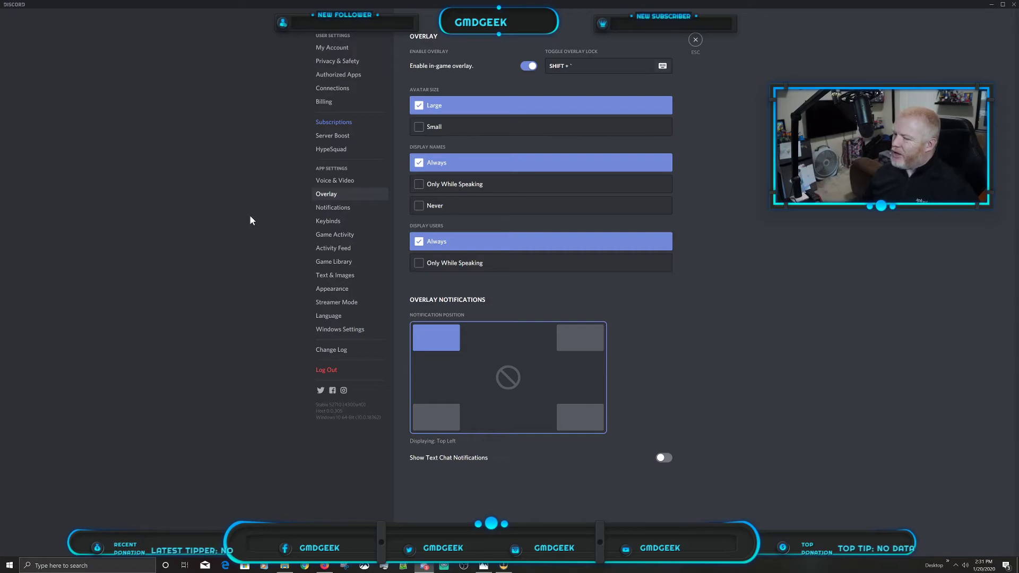
pyautogui.click(361, 212)
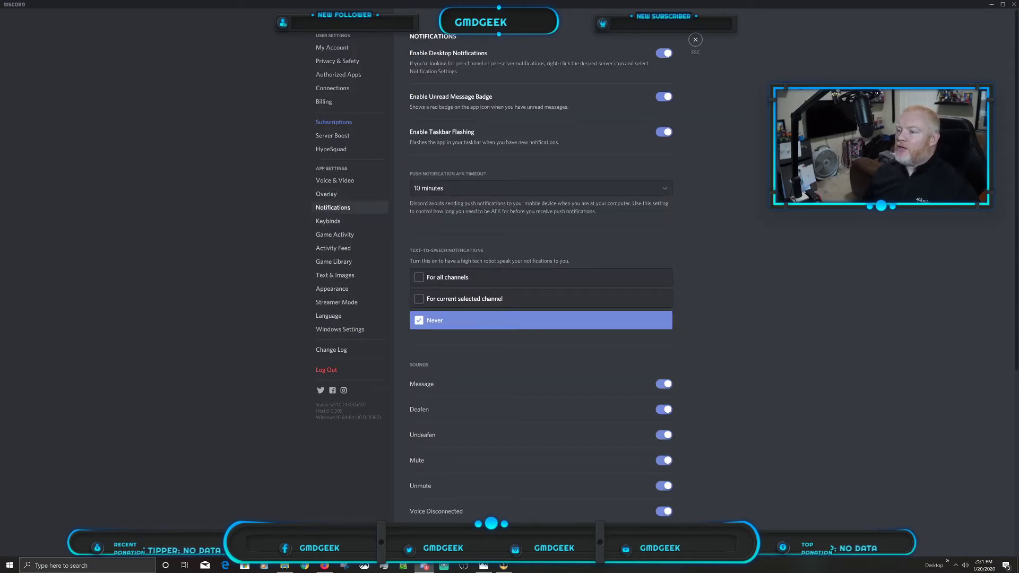
pyautogui.scroll(-1, 667, 77)
pyautogui.scroll(1, 667, 78)
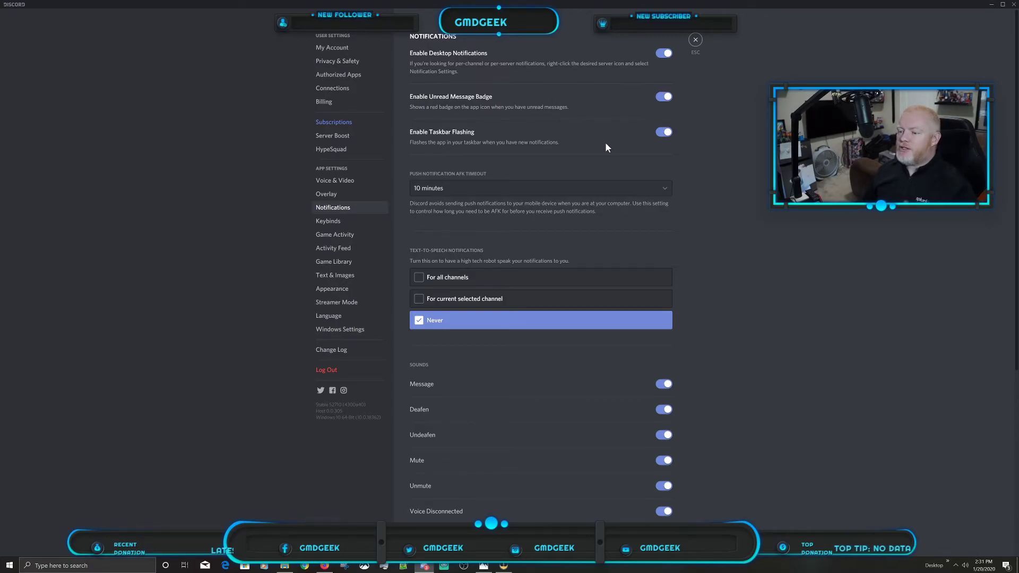
pyautogui.scroll(-4, 595, 164)
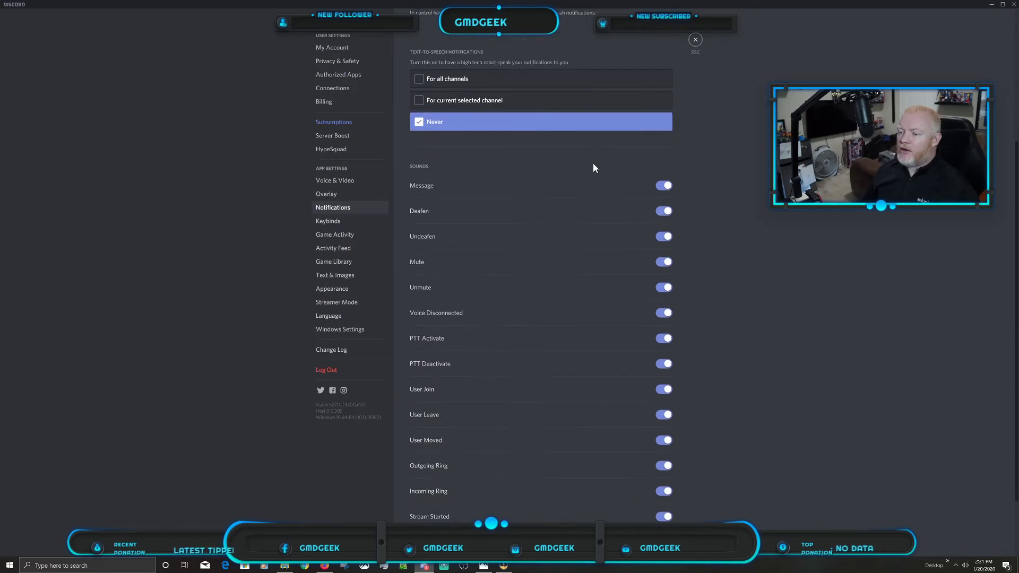
pyautogui.scroll(-2, 593, 168)
pyautogui.scroll(4, 594, 168)
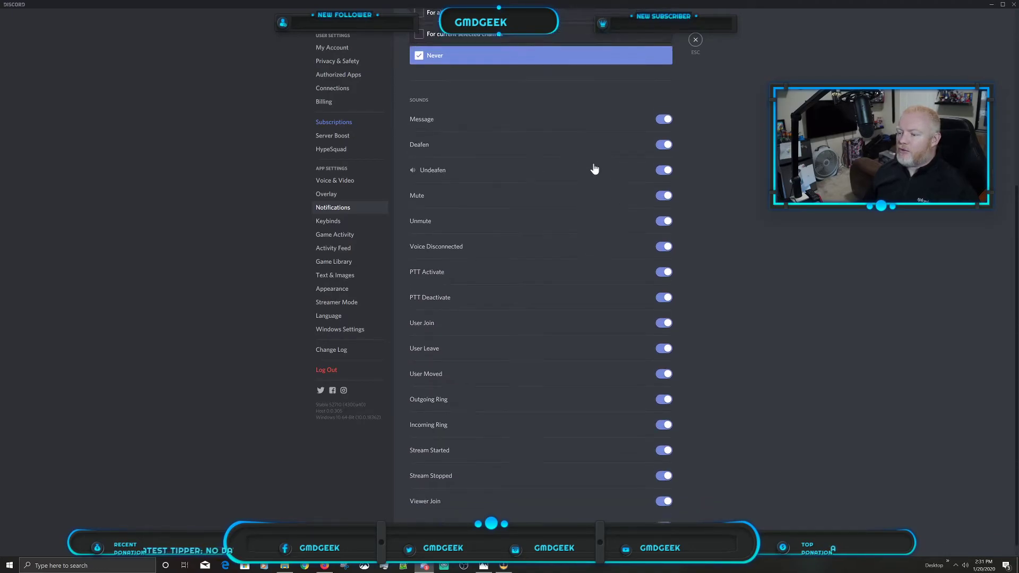
pyautogui.scroll(2, 562, 199)
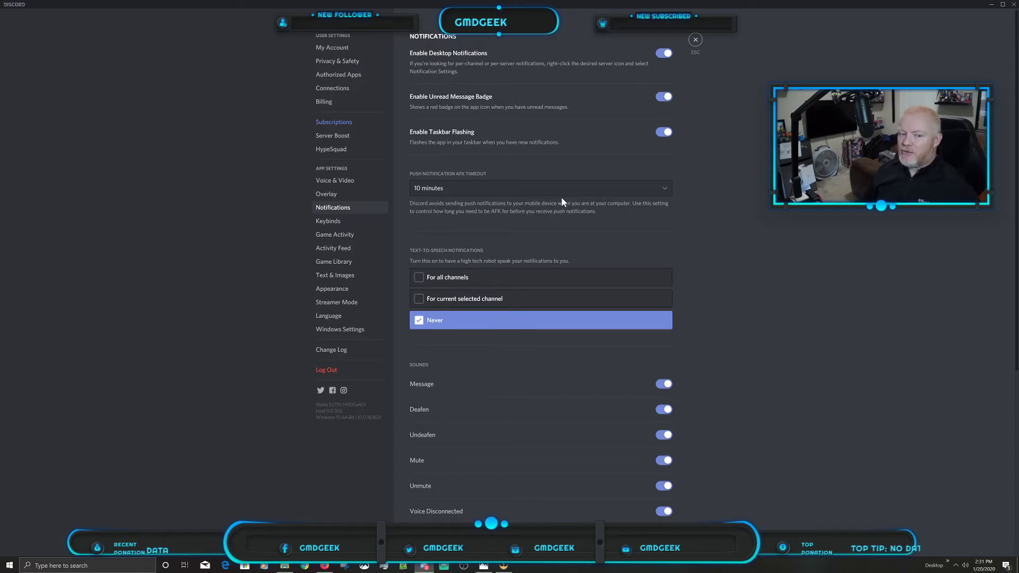
# View the Game Activity settings, then leave the user settings and open the Mesa's Army server
pyautogui.click(328, 238)
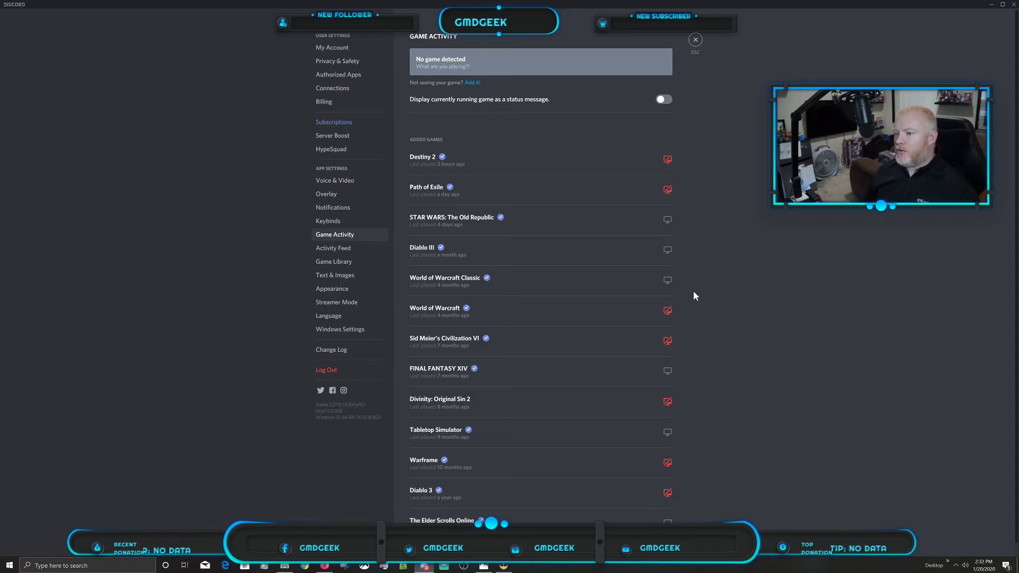
pyautogui.click(693, 44)
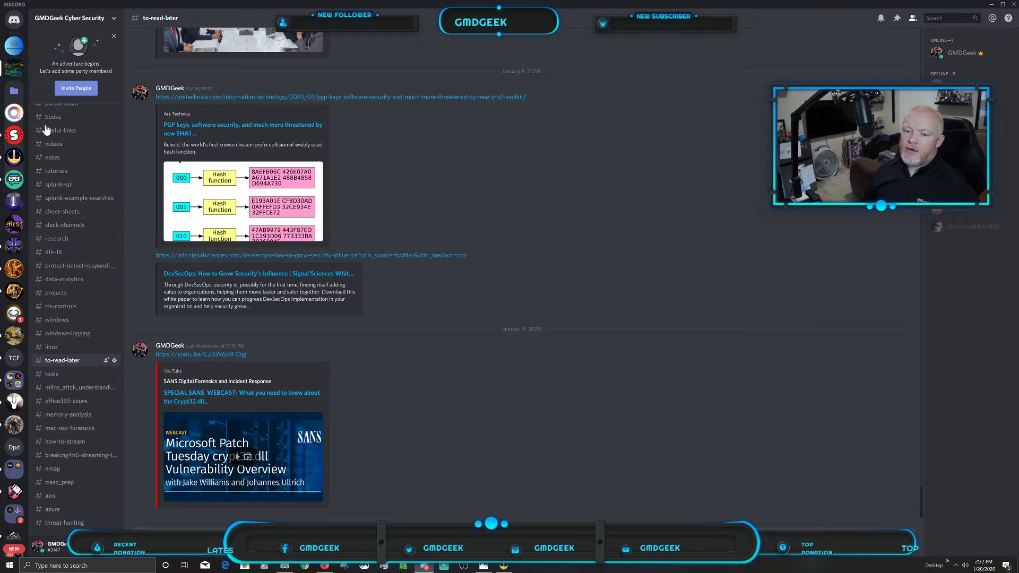
pyautogui.click(14, 224)
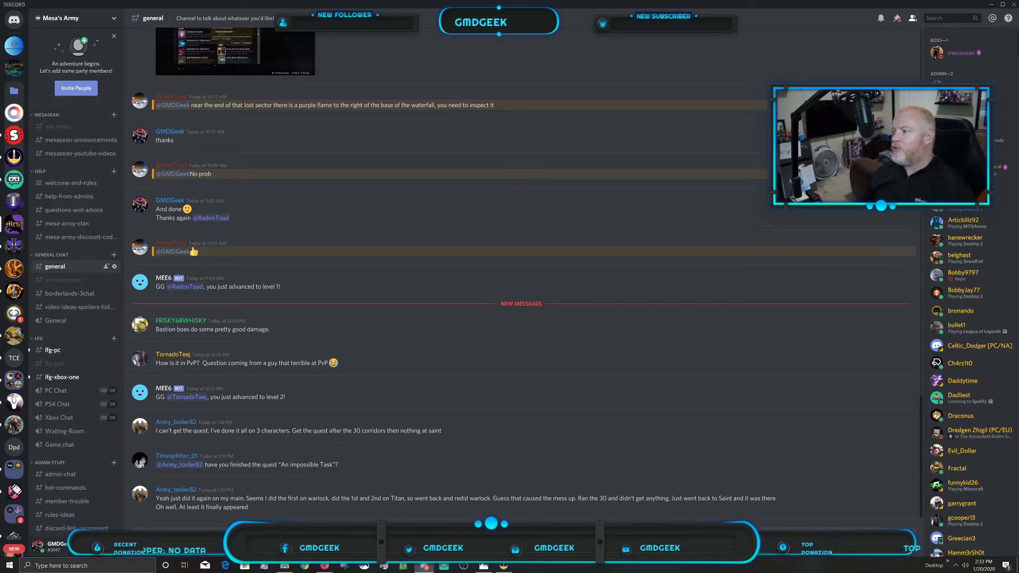
# Bring the Discord window with the Game Activity settings back over the Photos screenshot and maximize it
pyautogui.hotkey('alt', 'Tab')
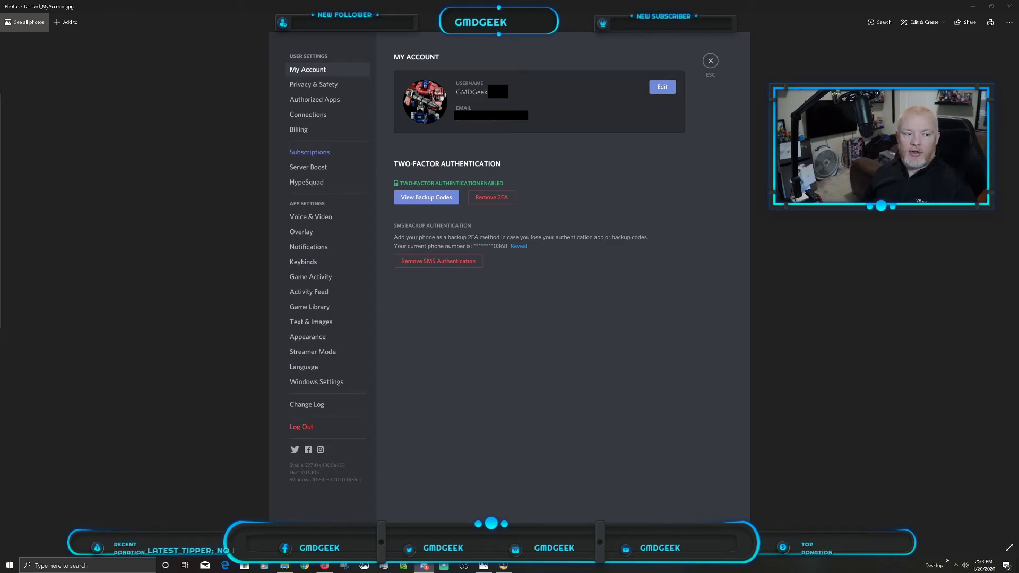
pyautogui.hotkey('alt', 'Tab')
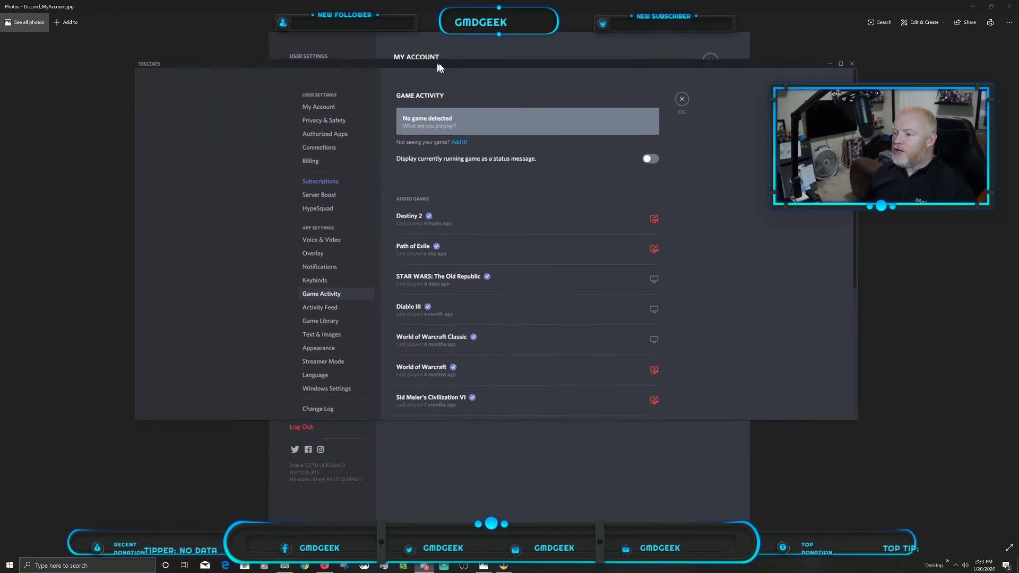
pyautogui.doubleClick(466, 52)
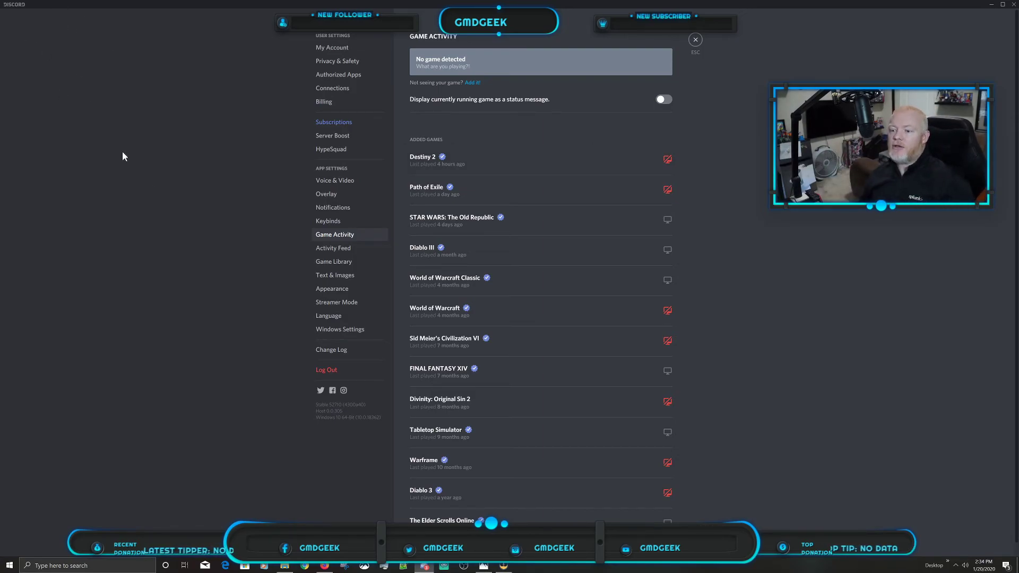
# Revisit the Overlay settings and turn off the overlay for World of Warcraft Classic in the Game Activity settings
pyautogui.click(326, 195)
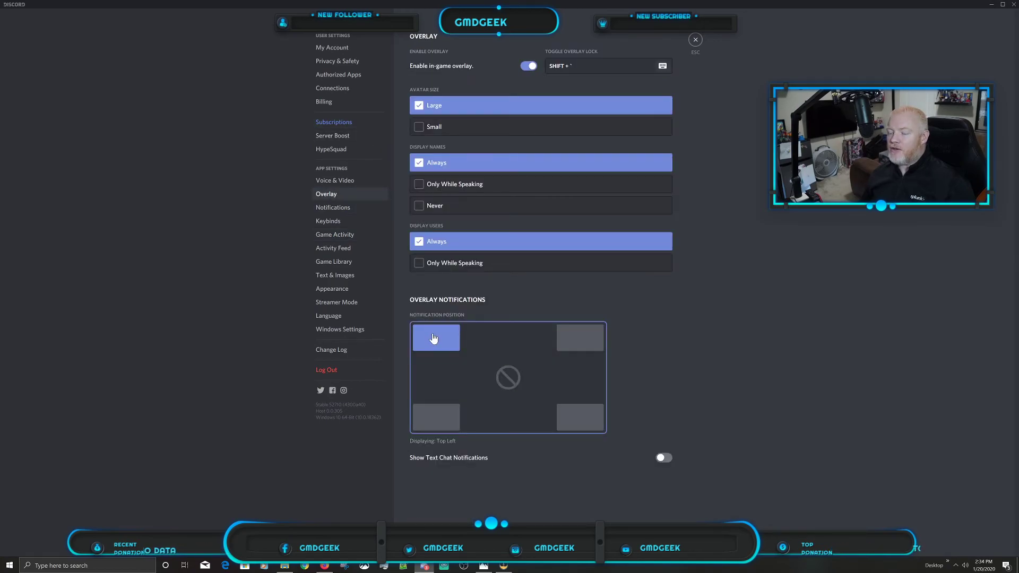
pyautogui.click(344, 236)
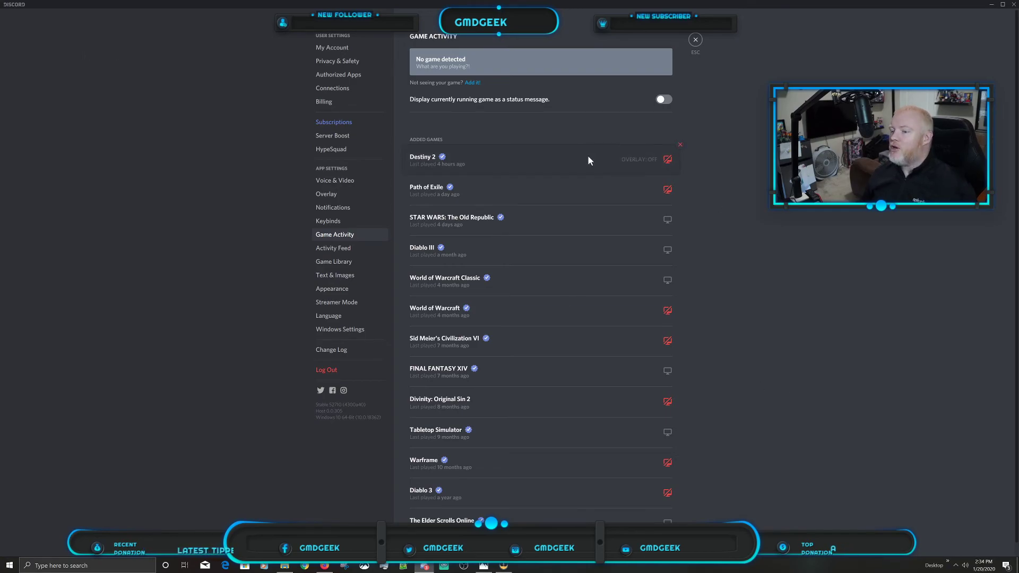
pyautogui.scroll(-1, 588, 157)
pyautogui.scroll(1, 588, 154)
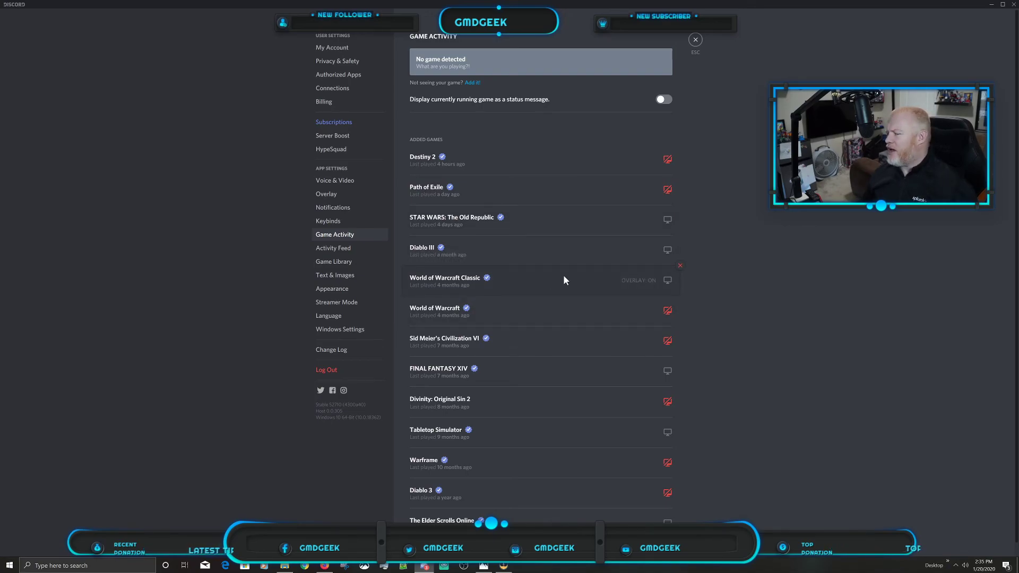
pyautogui.click(668, 280)
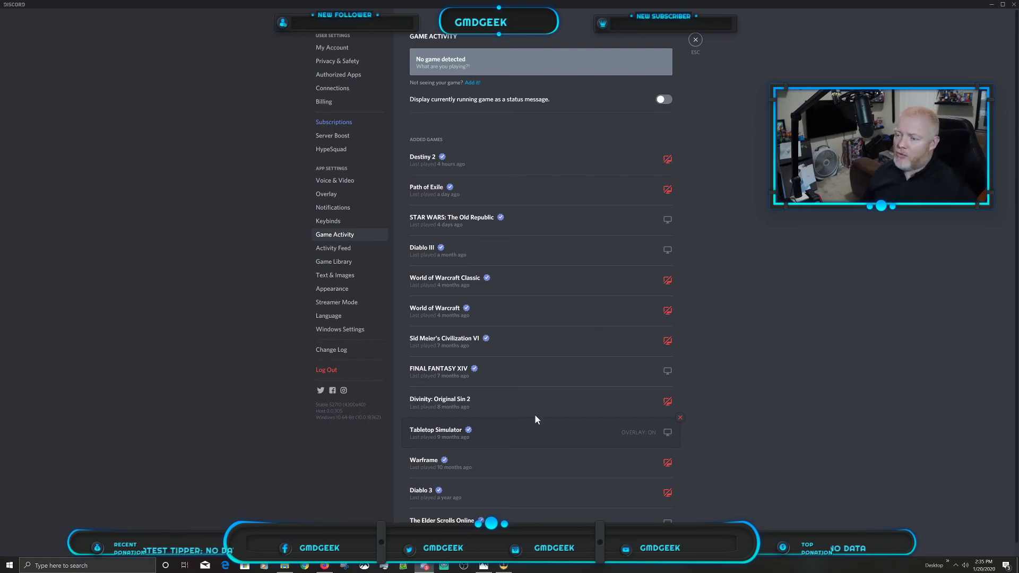
# Review the followed games and hidden users in the Activity Feed settings, and view the Streamer Mode settings
pyautogui.click(349, 247)
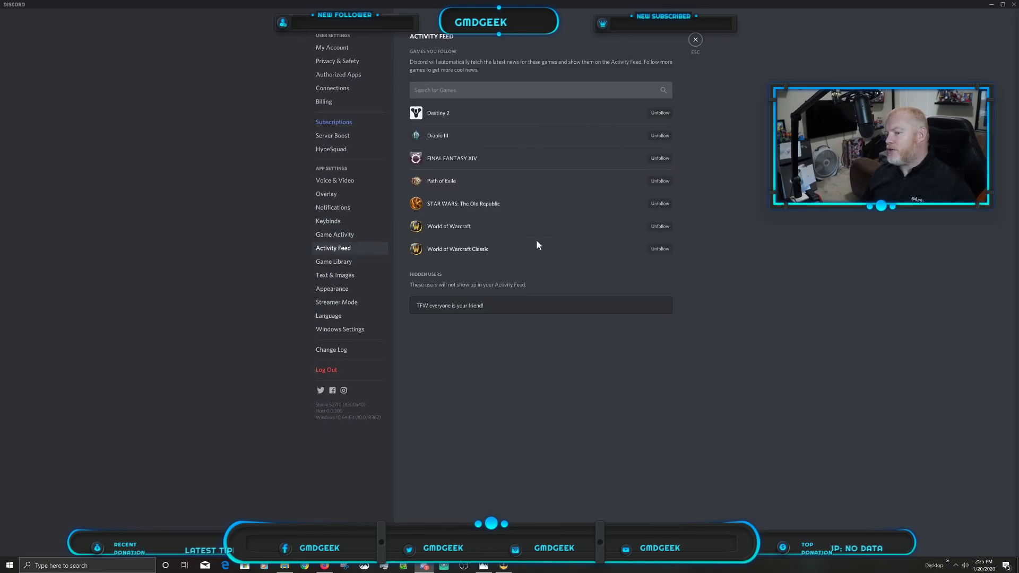
pyautogui.click(349, 306)
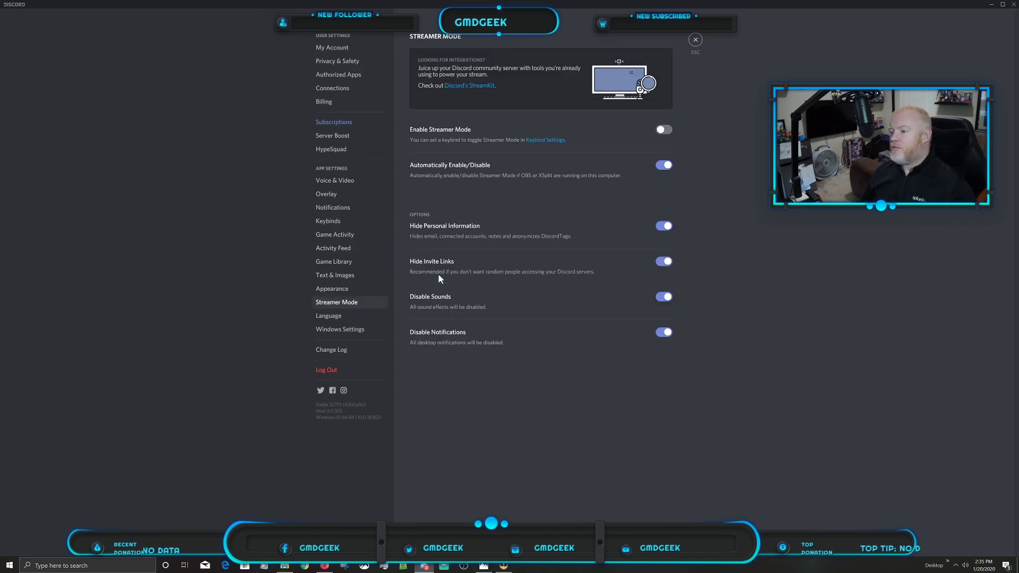